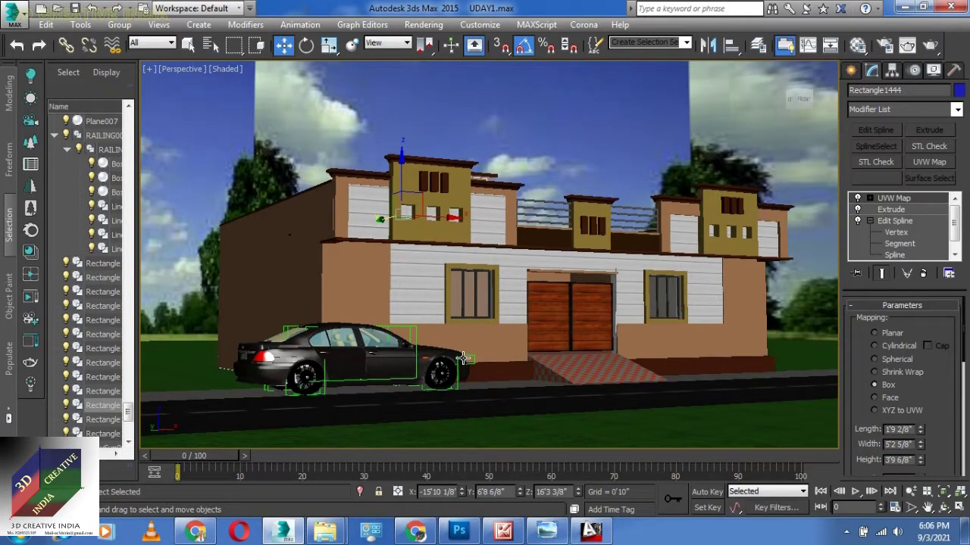
Step: Inspect the overall front elevation of the house from angled and straight-on views, including the gate ramp and parapet
{"action": "middle_click_drag", "start_coordinate": [394, 313], "coordinate": [393, 321], "text": "alt"}
{"action": "scroll", "coordinate": [418, 345], "scroll_direction": "up", "scroll_amount": 4}
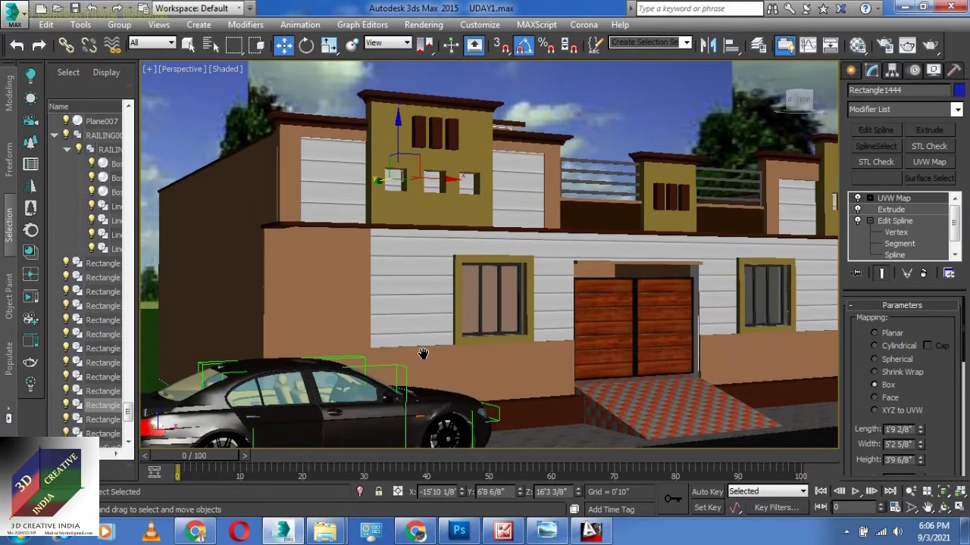
{"action": "left_click", "coordinate": [912, 494]}
{"action": "left_click_drag", "start_coordinate": [566, 388], "coordinate": [572, 377]}
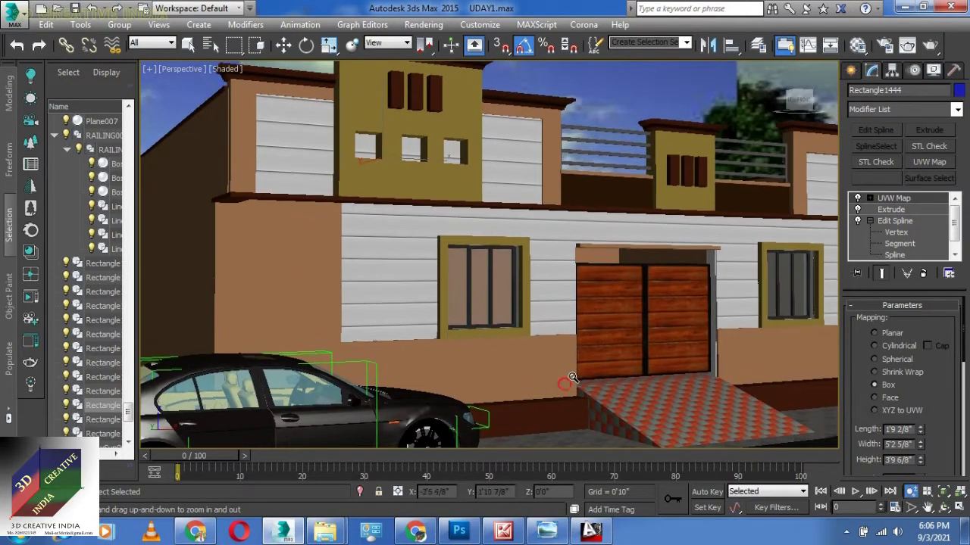
{"action": "scroll", "coordinate": [600, 378], "scroll_direction": "down", "scroll_amount": 4}
{"action": "middle_click_drag", "start_coordinate": [597, 381], "coordinate": [583, 361], "text": "alt"}
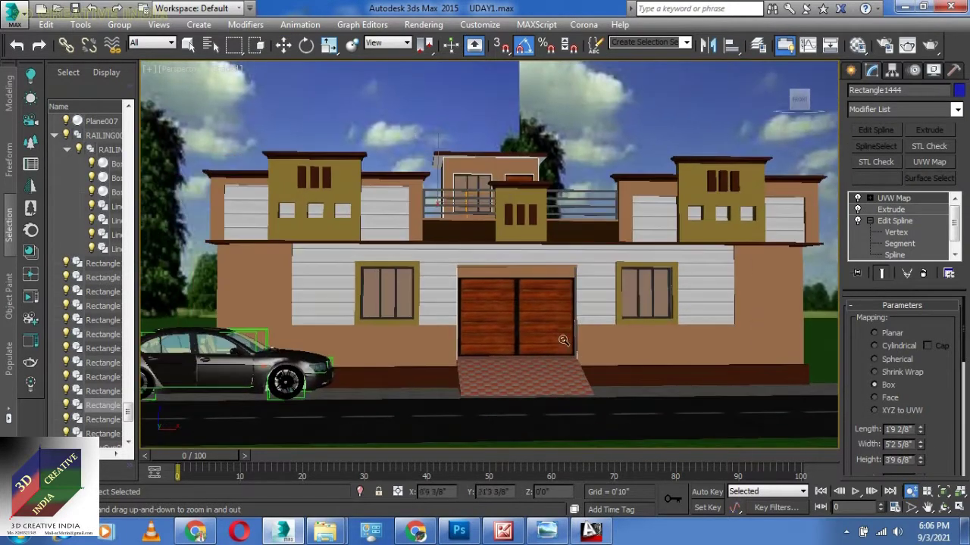
{"action": "left_click_drag", "start_coordinate": [563, 338], "coordinate": [561, 346]}
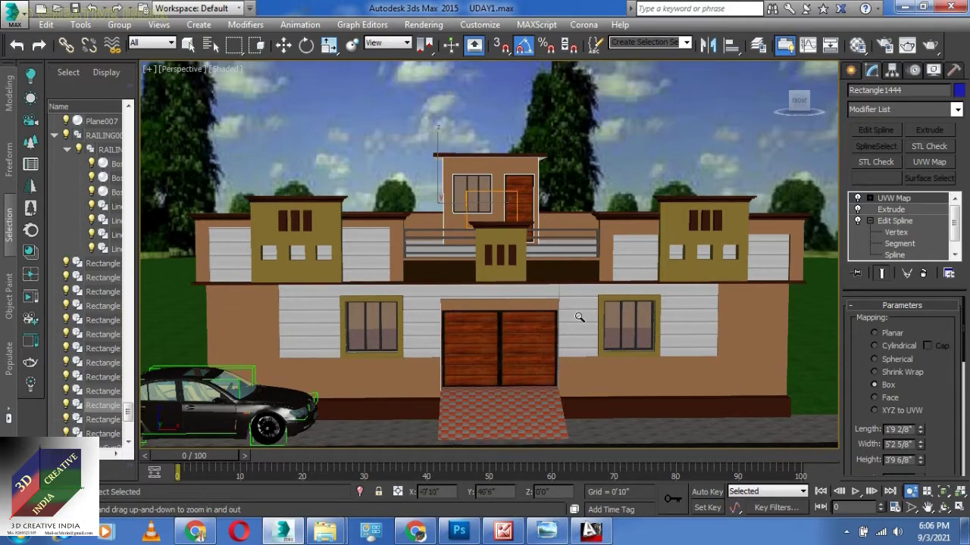
{"action": "middle_click_drag", "start_coordinate": [564, 366], "coordinate": [590, 349]}
{"action": "left_click_drag", "start_coordinate": [553, 375], "coordinate": [559, 359]}
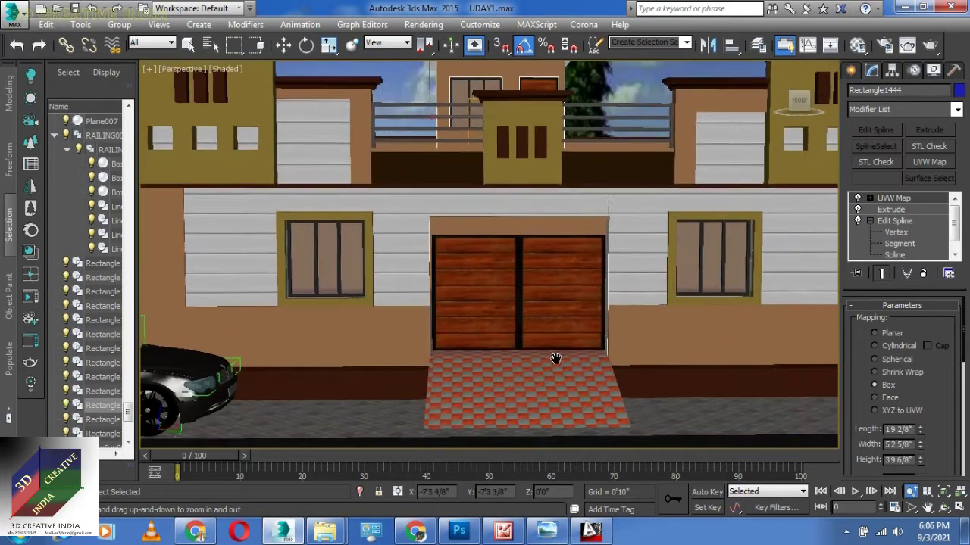
{"action": "scroll", "coordinate": [525, 353], "scroll_direction": "down", "scroll_amount": 3}
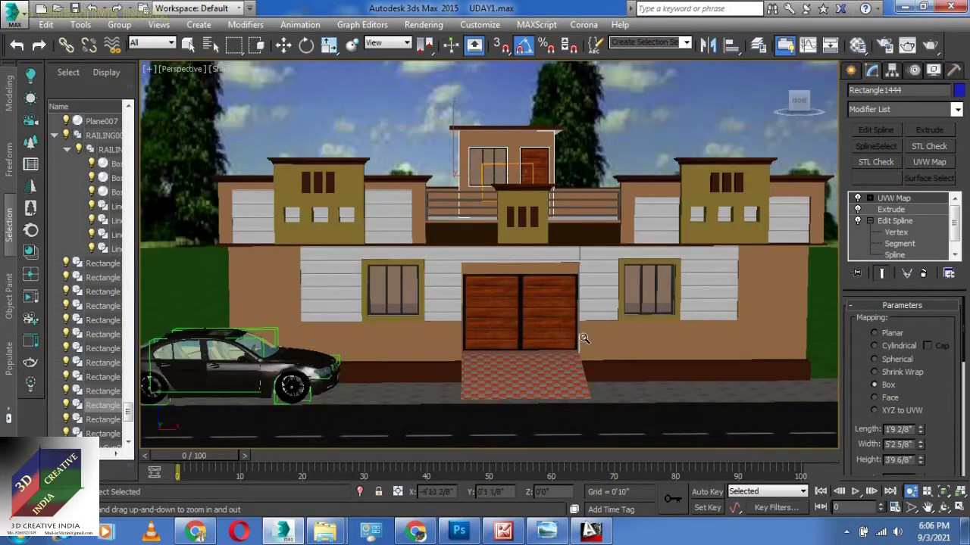
{"action": "left_click_drag", "start_coordinate": [626, 328], "coordinate": [651, 315]}
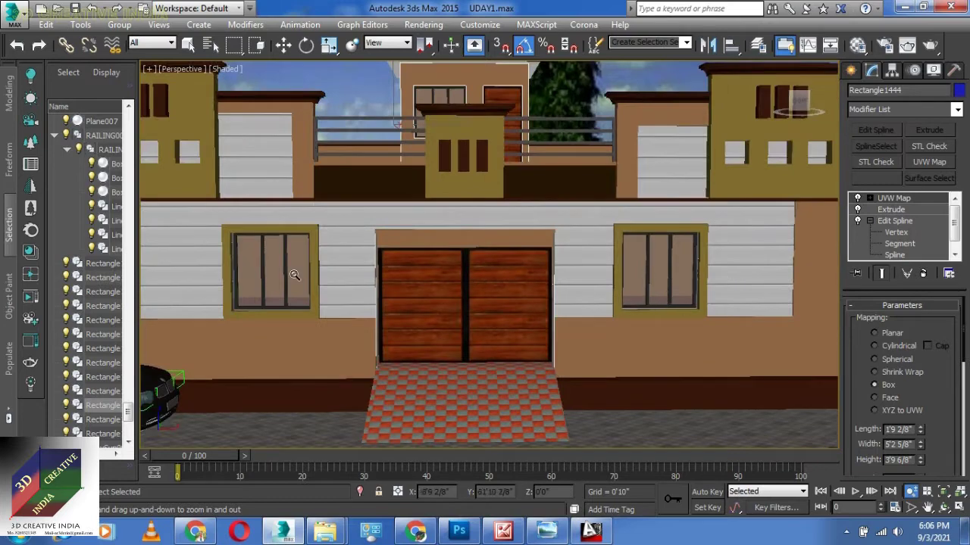
{"action": "scroll", "coordinate": [509, 315], "scroll_direction": "down", "scroll_amount": 3}
{"action": "mouse_move", "coordinate": [602, 315]}
{"action": "middle_mouse_down", "text": "alt"}
{"action": "mouse_move", "coordinate": [616, 319]}
{"action": "mouse_move", "coordinate": [585, 316]}
{"action": "middle_mouse_up", "text": "alt"}
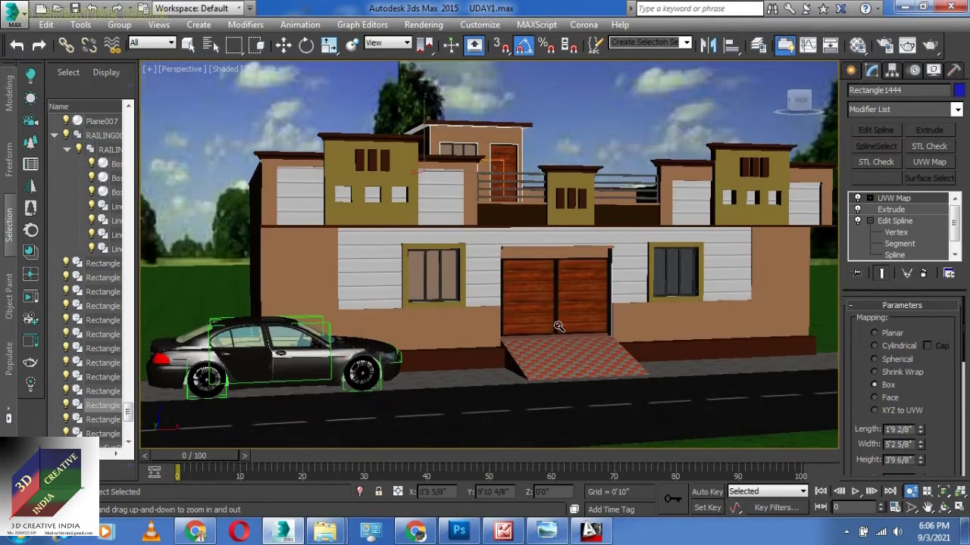
Step: Examine the wooden entrance gate and the olive-framed ground-floor windows on both sides of it up close
{"action": "scroll", "coordinate": [544, 321], "scroll_direction": "up", "scroll_amount": 2}
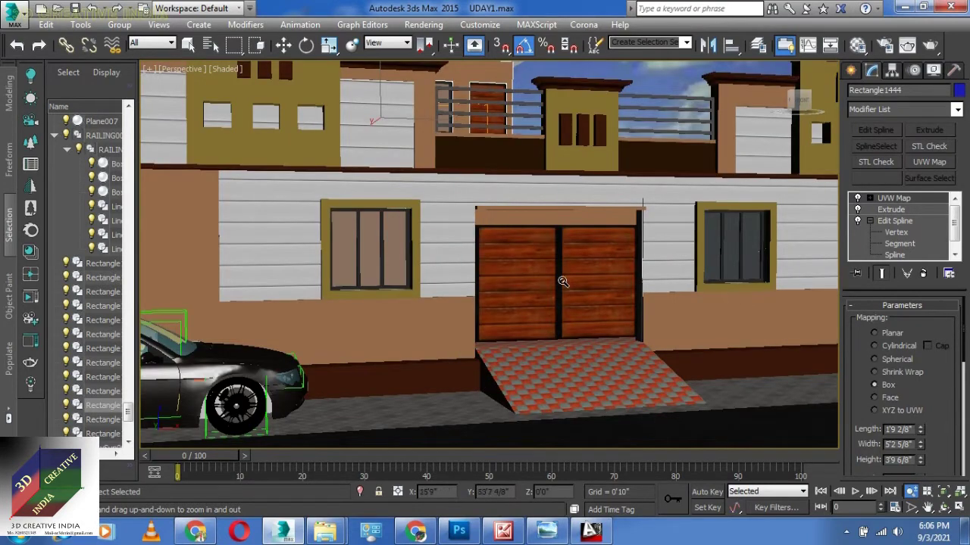
{"action": "scroll", "coordinate": [560, 277], "scroll_direction": "up", "scroll_amount": 3}
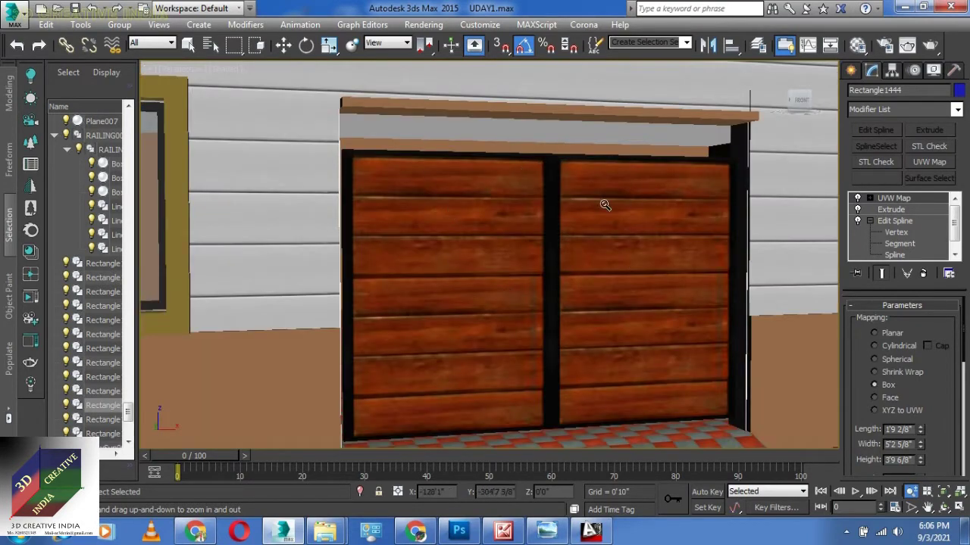
{"action": "scroll", "coordinate": [601, 234], "scroll_direction": "down", "scroll_amount": 3}
{"action": "middle_click_drag", "start_coordinate": [537, 250], "coordinate": [569, 279]}
{"action": "scroll", "coordinate": [479, 270], "scroll_direction": "up", "scroll_amount": 3}
{"action": "middle_click_drag", "start_coordinate": [591, 315], "coordinate": [531, 301]}
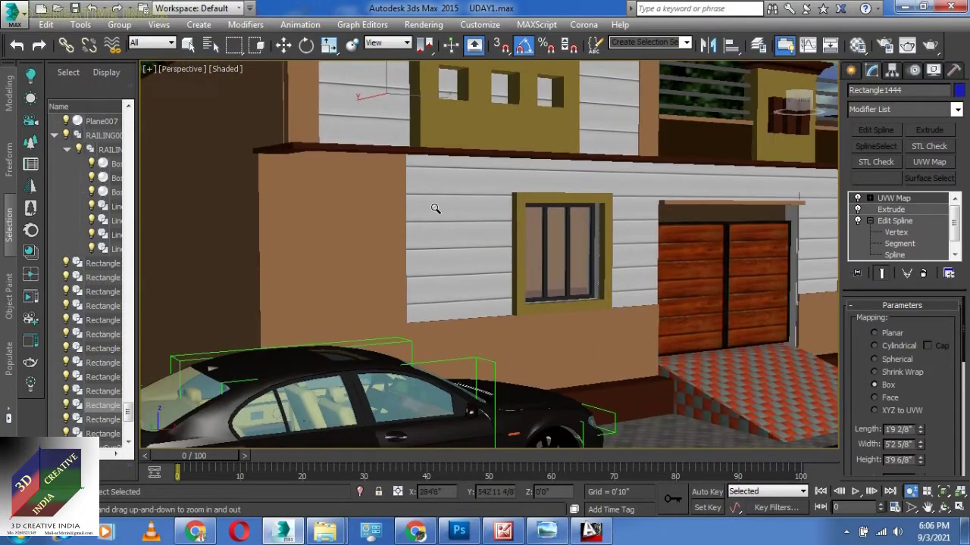
{"action": "left_click_drag", "start_coordinate": [543, 222], "coordinate": [527, 196]}
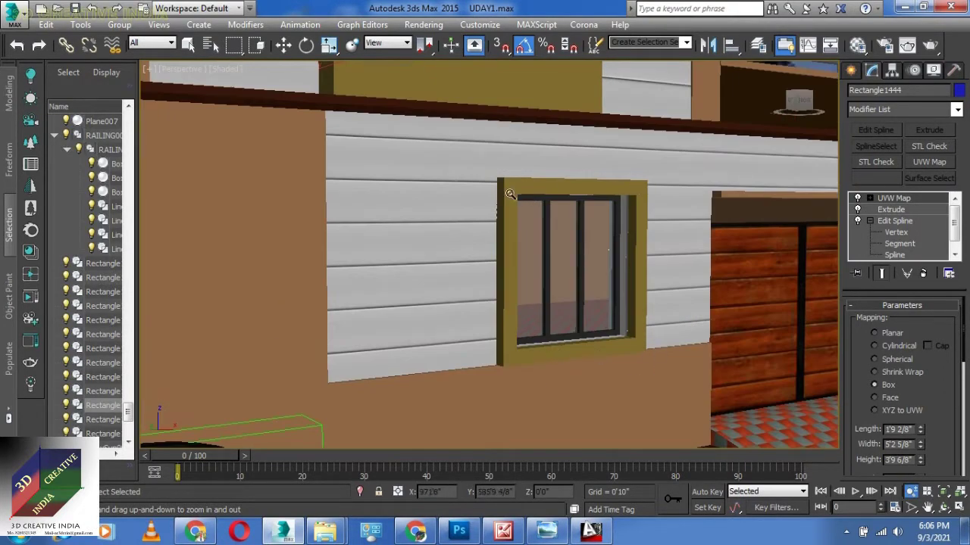
{"action": "middle_click_drag", "start_coordinate": [651, 329], "coordinate": [292, 344]}
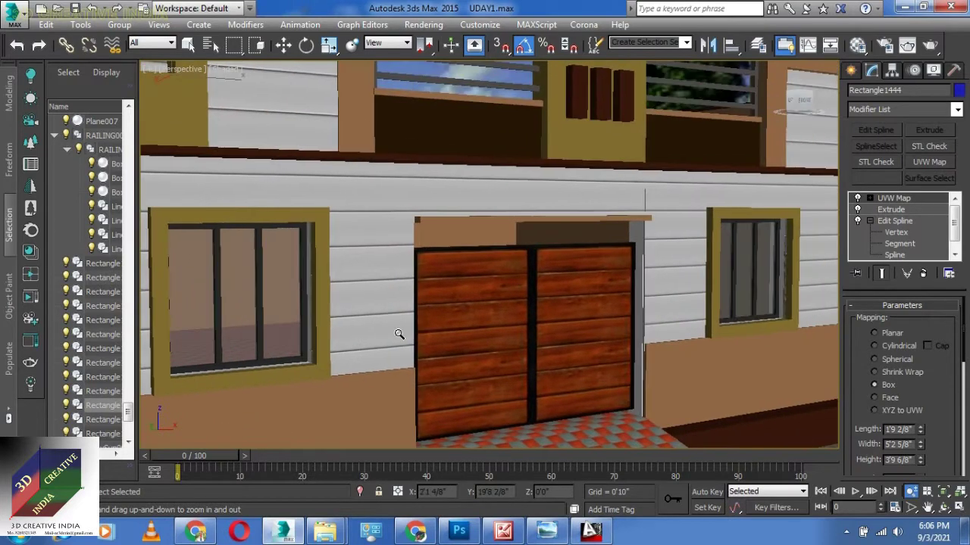
{"action": "middle_click_drag", "start_coordinate": [771, 277], "coordinate": [727, 288]}
{"action": "middle_click_drag", "start_coordinate": [499, 301], "coordinate": [716, 276]}
{"action": "scroll", "coordinate": [460, 337], "scroll_direction": "down", "scroll_amount": 3}
{"action": "mouse_move", "coordinate": [480, 346]}
{"action": "middle_mouse_down", "text": "alt"}
{"action": "mouse_move", "coordinate": [455, 348]}
{"action": "mouse_move", "coordinate": [573, 340]}
{"action": "mouse_move", "coordinate": [470, 359]}
{"action": "middle_mouse_up", "text": "alt"}
{"action": "scroll", "coordinate": [574, 340], "scroll_direction": "down", "scroll_amount": 4}
{"action": "middle_click_drag", "start_coordinate": [278, 343], "coordinate": [457, 346]}
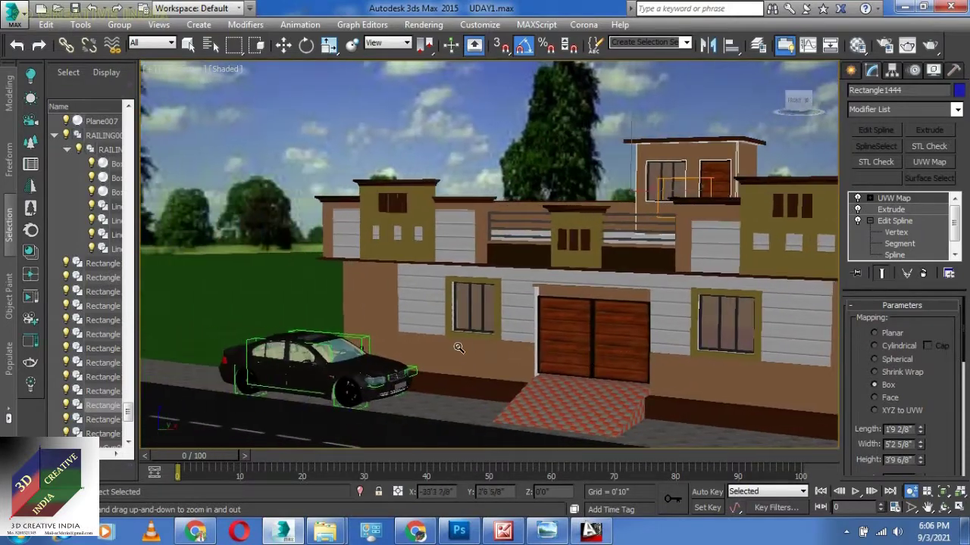
Step: Examine the white grooved wall cladding and the frame and bars of the ground-floor window beside the car
{"action": "scroll", "coordinate": [457, 346], "scroll_direction": "up", "scroll_amount": 5}
{"action": "middle_click_drag", "start_coordinate": [515, 351], "coordinate": [565, 367]}
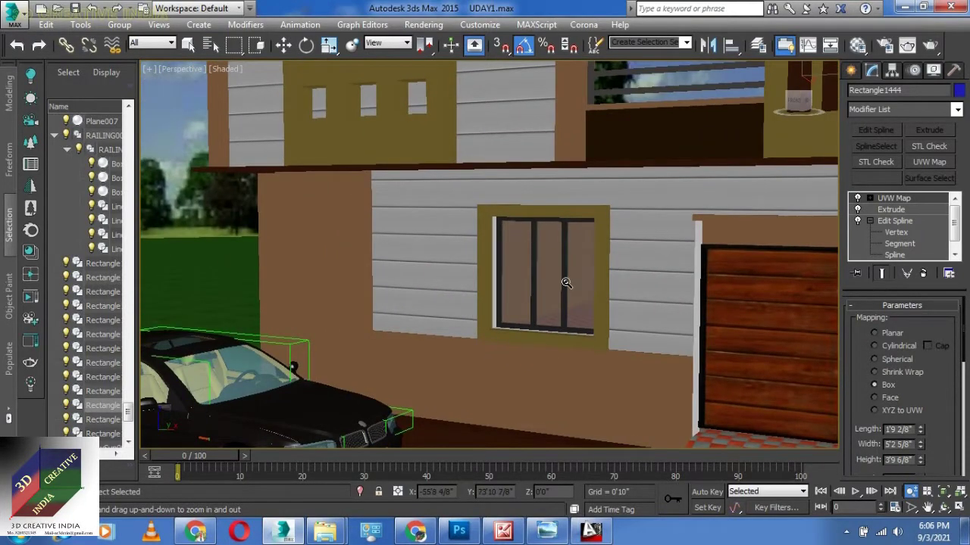
{"action": "scroll", "coordinate": [464, 244], "scroll_direction": "up", "scroll_amount": 3}
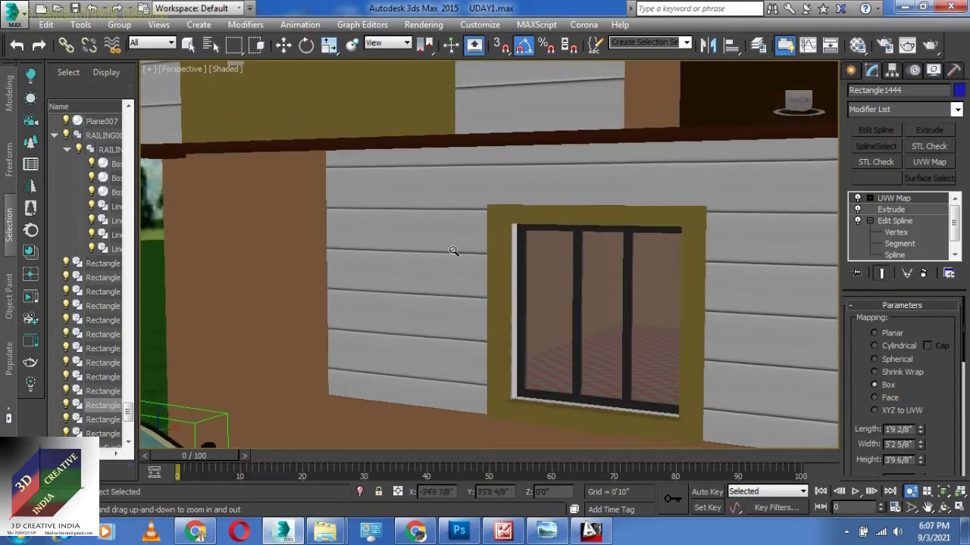
{"action": "scroll", "coordinate": [394, 360], "scroll_direction": "up", "scroll_amount": 4}
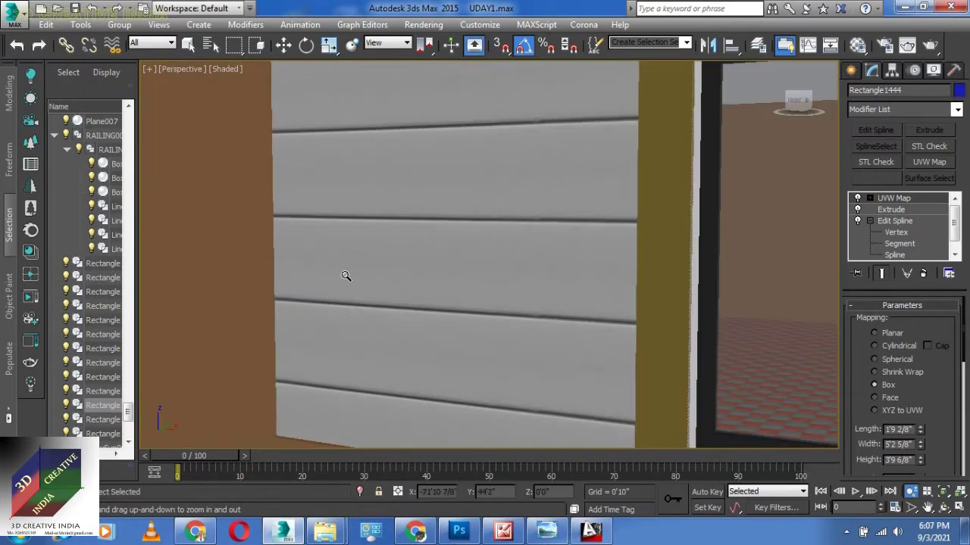
{"action": "scroll", "coordinate": [355, 272], "scroll_direction": "down", "scroll_amount": 6}
{"action": "middle_click_drag", "start_coordinate": [359, 268], "coordinate": [334, 267], "text": "alt"}
{"action": "scroll", "coordinate": [284, 281], "scroll_direction": "up", "scroll_amount": 4}
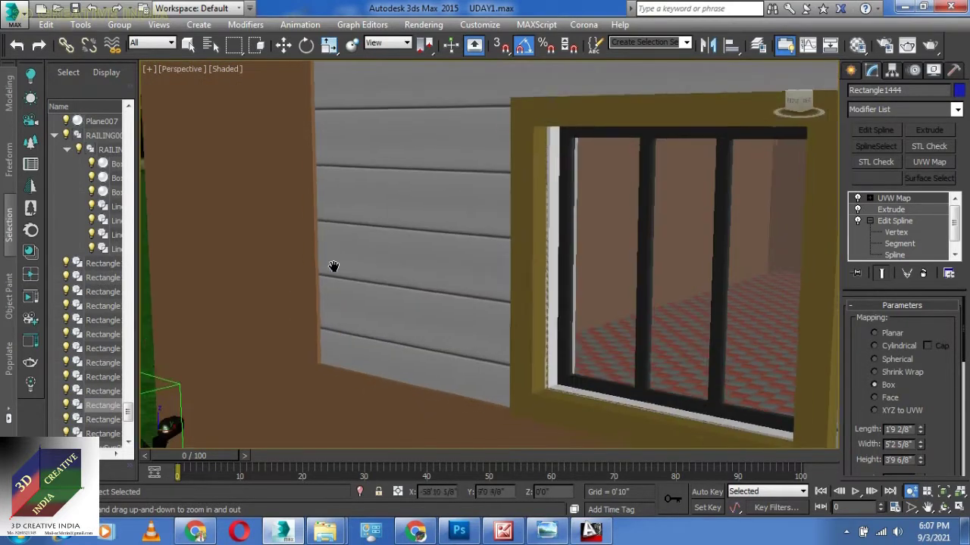
{"action": "scroll", "coordinate": [339, 268], "scroll_direction": "up", "scroll_amount": 4}
{"action": "scroll", "coordinate": [284, 300], "scroll_direction": "down", "scroll_amount": 6}
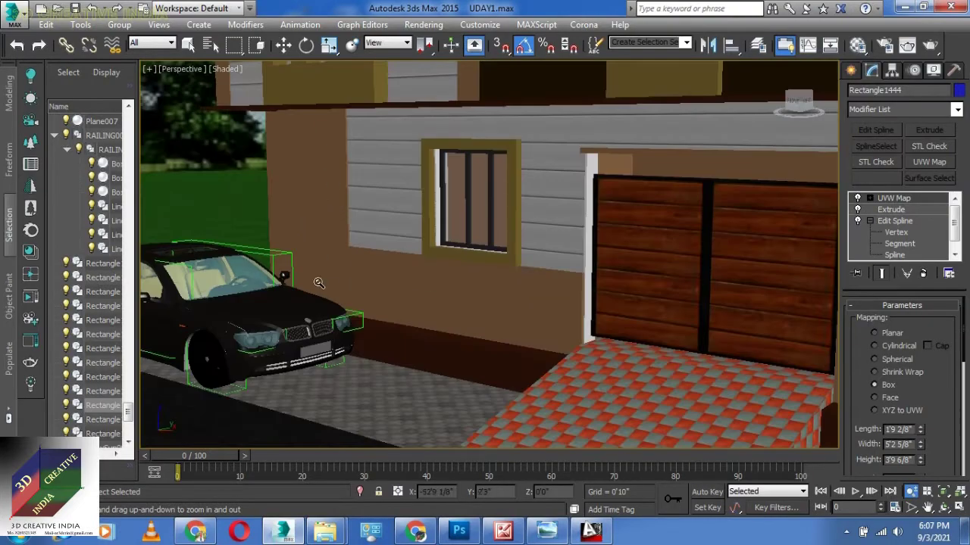
{"action": "scroll", "coordinate": [350, 190], "scroll_direction": "up", "scroll_amount": 5}
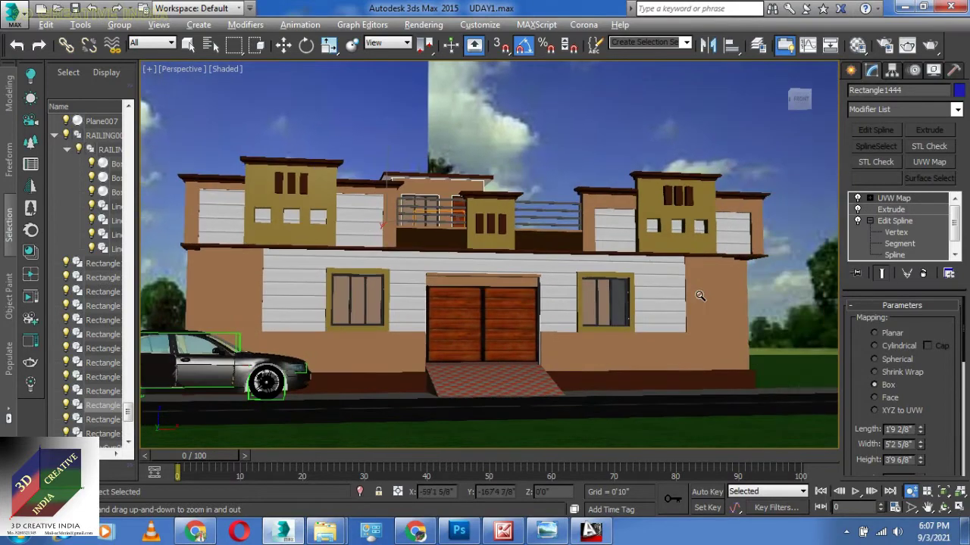
Step: Inspect the parapet section at the far end from the car, including its brown cornices and side wall
{"action": "middle_click_drag", "start_coordinate": [691, 297], "coordinate": [655, 250], "text": "alt"}
{"action": "left_click_drag", "start_coordinate": [655, 250], "coordinate": [704, 334]}
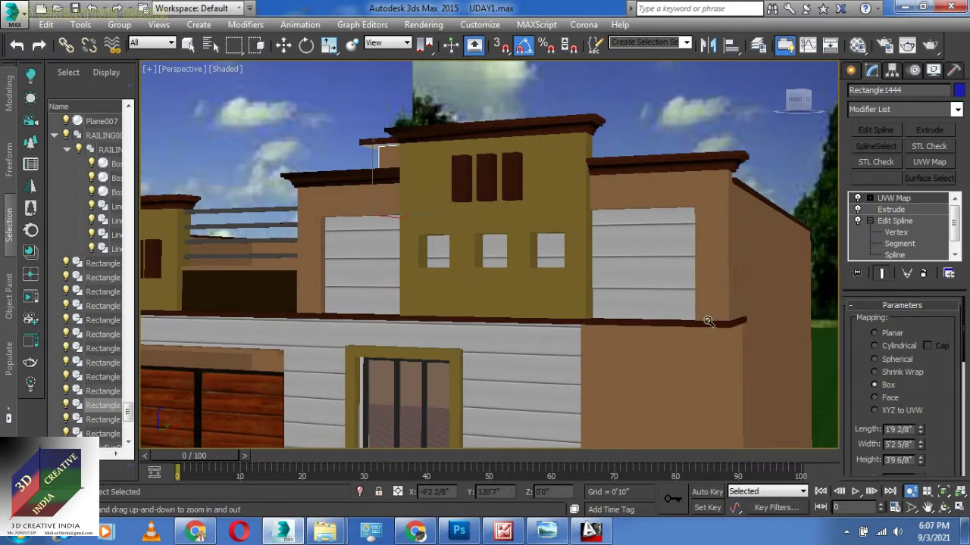
{"action": "left_click_drag", "start_coordinate": [715, 290], "coordinate": [713, 274]}
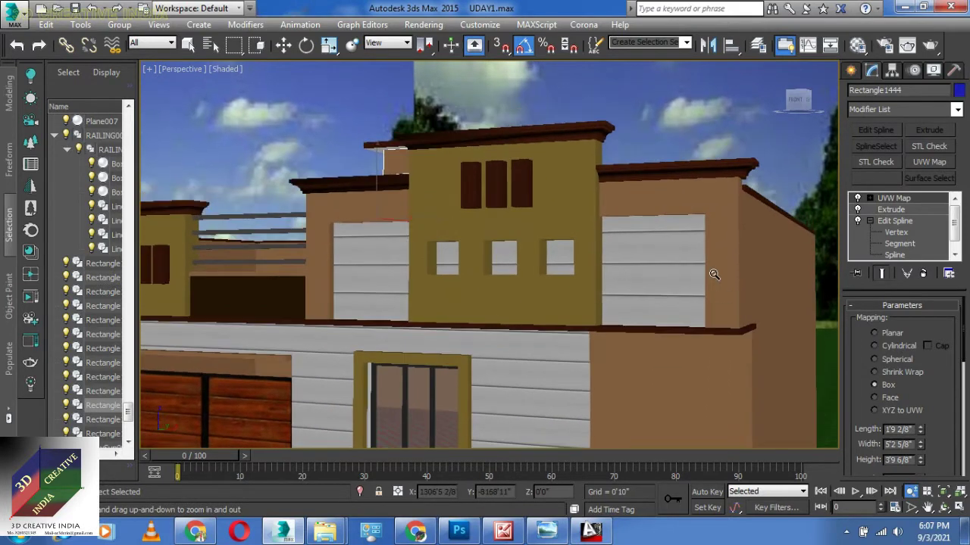
{"action": "middle_click_drag", "start_coordinate": [730, 220], "coordinate": [620, 192], "text": "alt"}
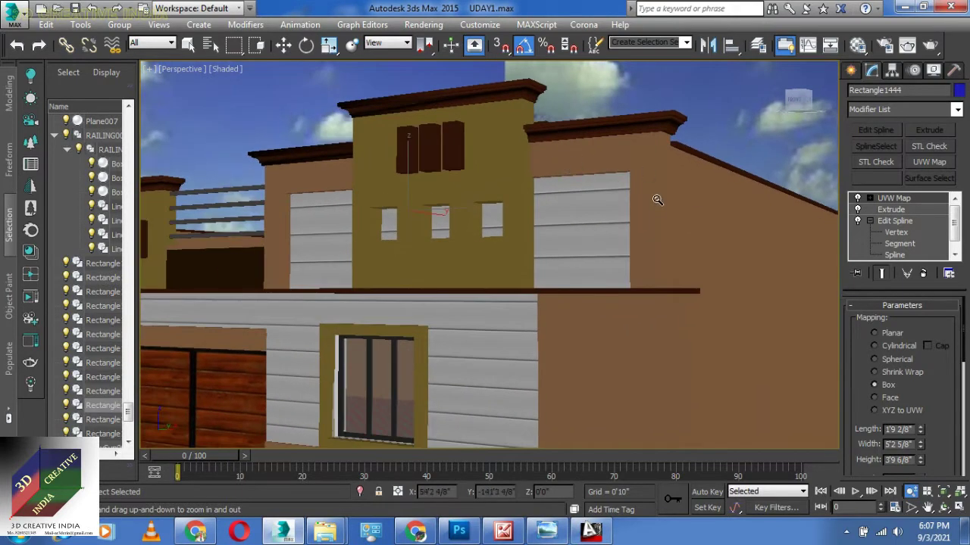
{"action": "left_click_drag", "start_coordinate": [656, 190], "coordinate": [594, 182]}
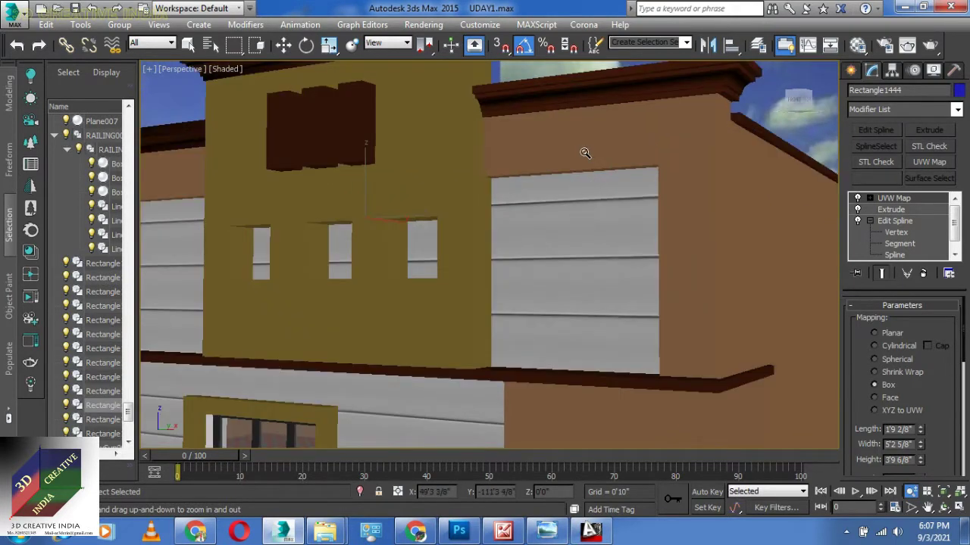
{"action": "left_click_drag", "start_coordinate": [528, 172], "coordinate": [656, 202]}
{"action": "middle_click_drag", "start_coordinate": [656, 202], "coordinate": [674, 229], "text": "alt"}
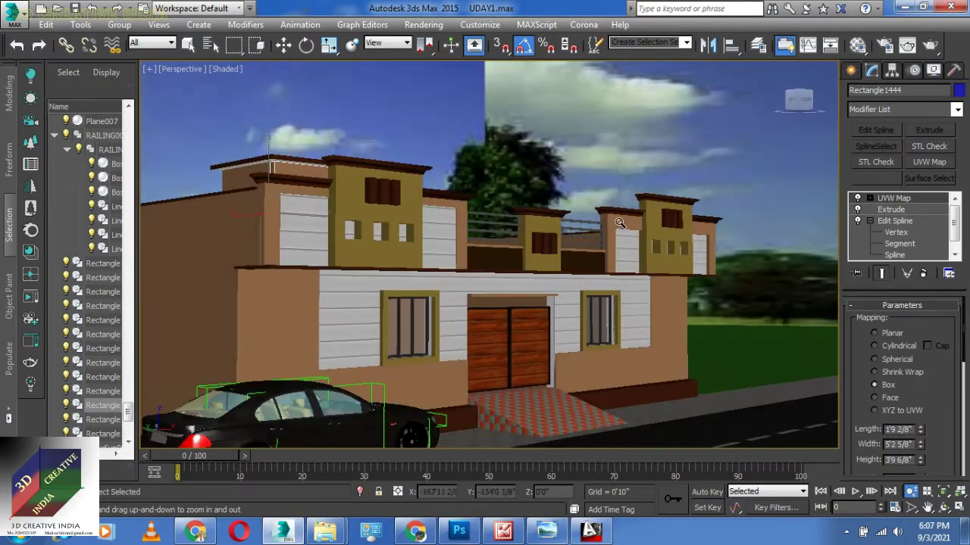
Step: Examine the olive parapet block's three square openings and projecting brown vertical blocks at close range
{"action": "scroll", "coordinate": [676, 228], "scroll_direction": "up", "scroll_amount": 8}
{"action": "scroll", "coordinate": [596, 243], "scroll_direction": "down", "scroll_amount": 6}
{"action": "scroll", "coordinate": [598, 285], "scroll_direction": "up", "scroll_amount": 4}
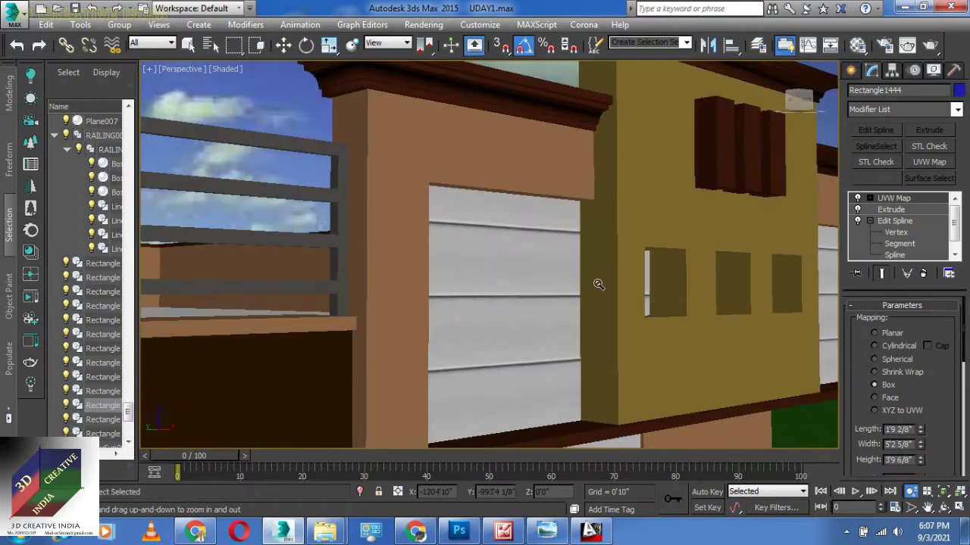
{"action": "middle_click_drag", "start_coordinate": [662, 230], "coordinate": [509, 257], "text": "alt"}
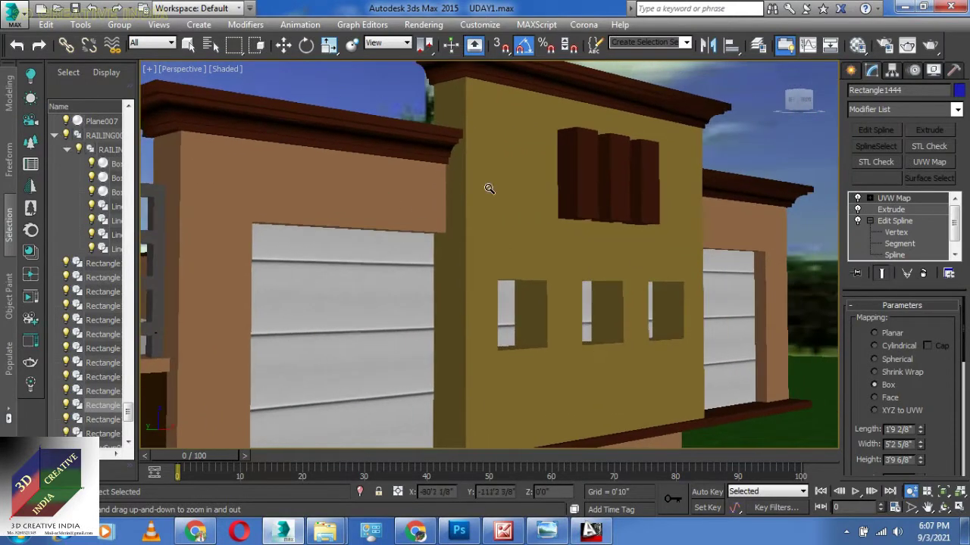
{"action": "middle_click_drag", "start_coordinate": [489, 188], "coordinate": [536, 228], "text": "alt"}
{"action": "middle_click_drag", "start_coordinate": [625, 334], "coordinate": [605, 328], "text": "alt"}
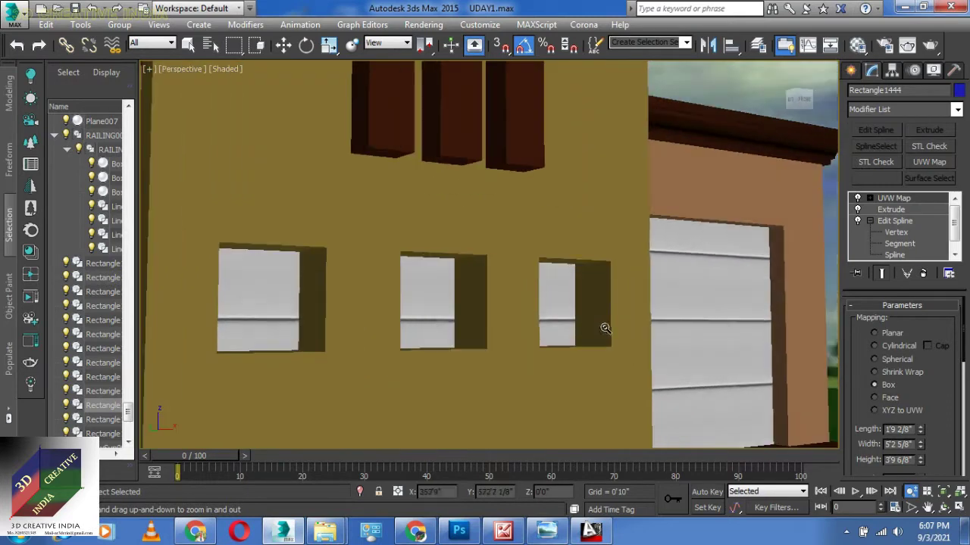
{"action": "scroll", "coordinate": [529, 322], "scroll_direction": "down", "scroll_amount": 5}
{"action": "scroll", "coordinate": [530, 318], "scroll_direction": "up", "scroll_amount": 2}
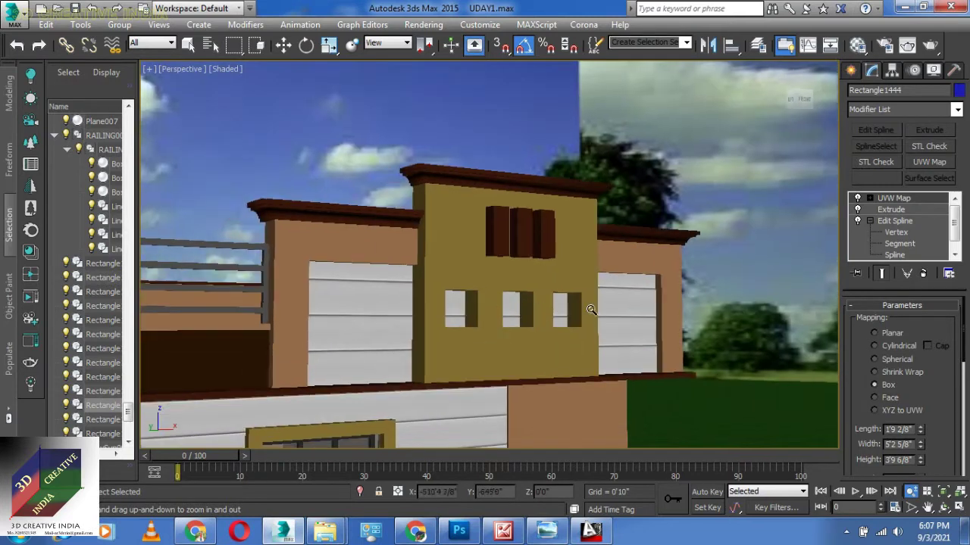
{"action": "scroll", "coordinate": [491, 228], "scroll_direction": "up", "scroll_amount": 3}
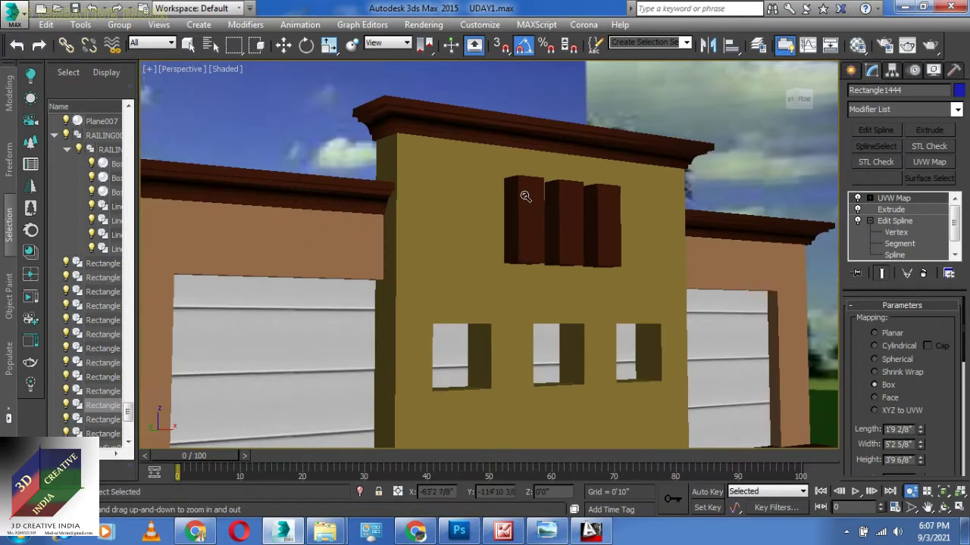
Step: Inspect the recessed white panels, cornice and roof railing next to the olive parapet block
{"action": "middle_click_drag", "start_coordinate": [488, 272], "coordinate": [577, 274]}
{"action": "scroll", "coordinate": [544, 254], "scroll_direction": "down", "scroll_amount": 3}
{"action": "scroll", "coordinate": [554, 264], "scroll_direction": "up", "scroll_amount": 1}
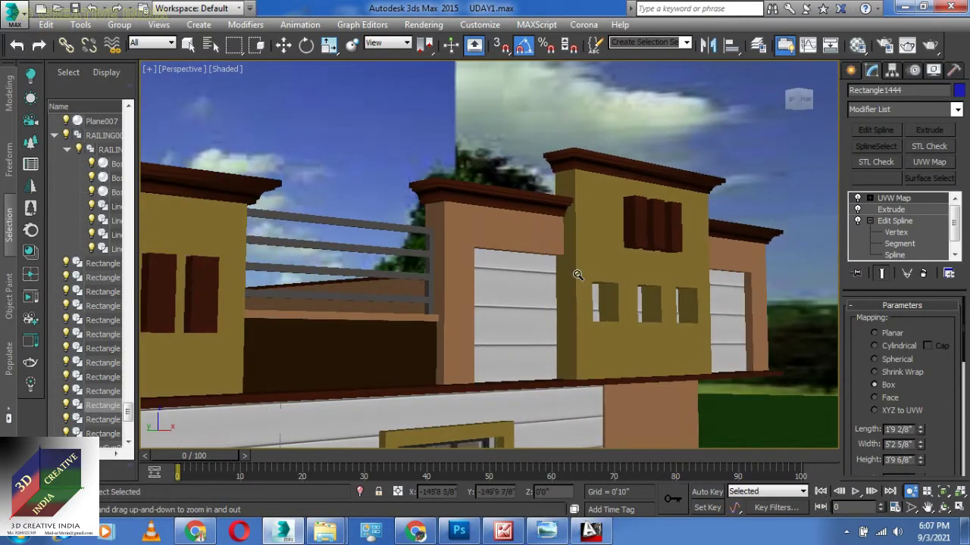
{"action": "scroll", "coordinate": [571, 342], "scroll_direction": "up", "scroll_amount": 3}
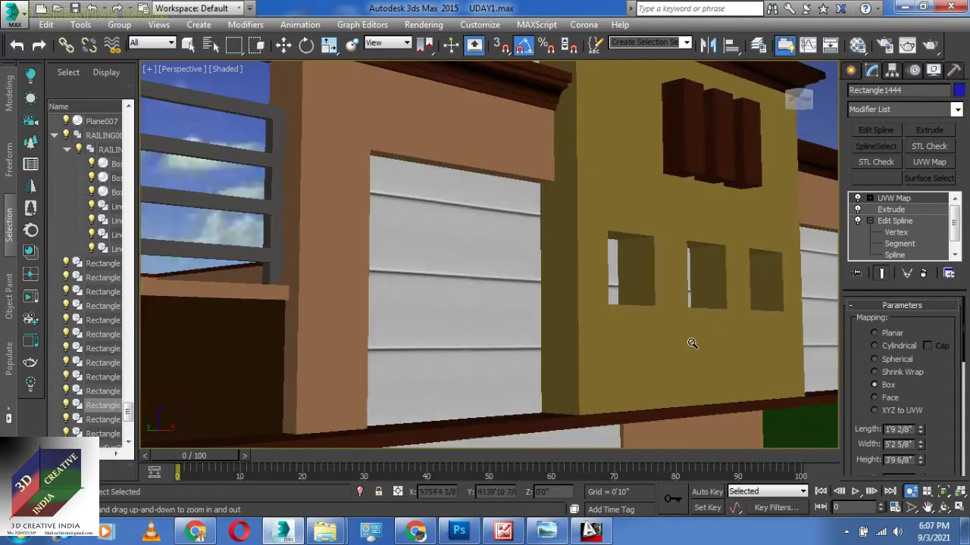
{"action": "scroll", "coordinate": [611, 224], "scroll_direction": "down", "scroll_amount": 4}
{"action": "scroll", "coordinate": [666, 255], "scroll_direction": "up", "scroll_amount": 2}
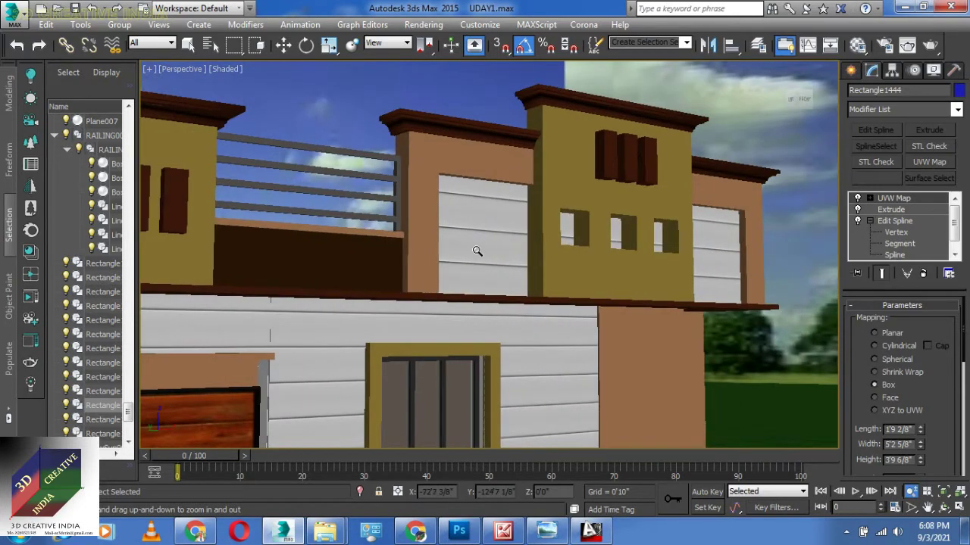
{"action": "middle_click_drag", "start_coordinate": [646, 266], "coordinate": [594, 293], "text": "alt"}
{"action": "middle_click_drag", "start_coordinate": [515, 272], "coordinate": [578, 284]}
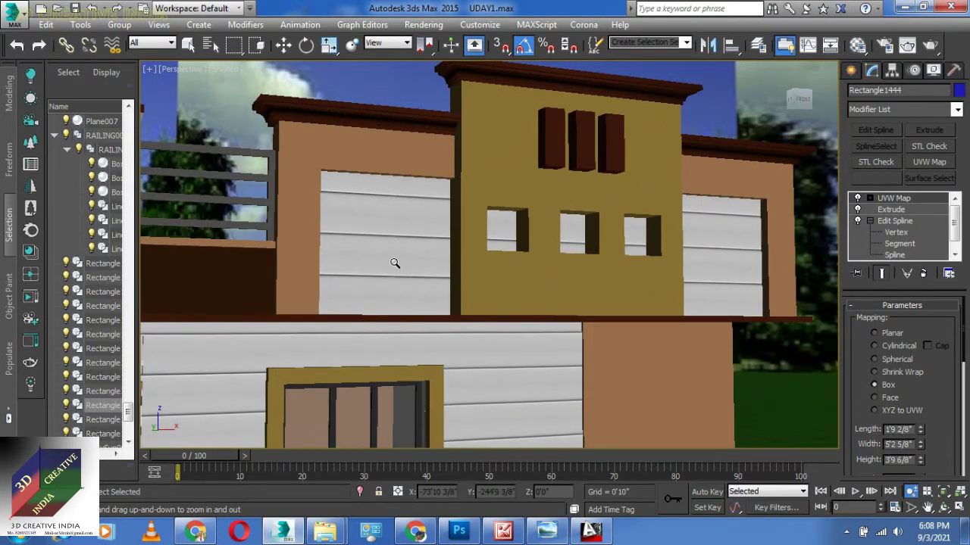
{"action": "middle_click_drag", "start_coordinate": [397, 253], "coordinate": [471, 271]}
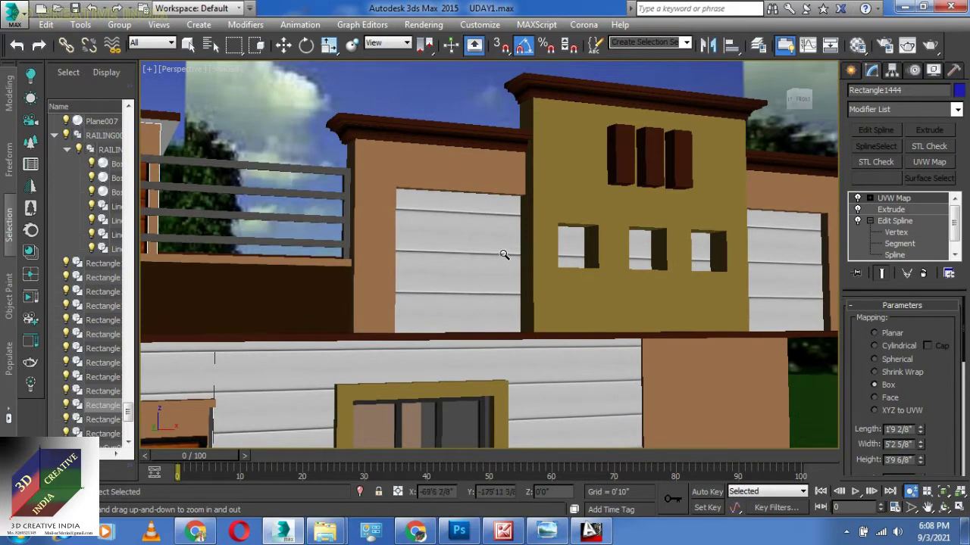
Step: Review the row of parapet blocks, recessed white panels and railings along the facade from an oblique angle
{"action": "scroll", "coordinate": [524, 251], "scroll_direction": "down", "scroll_amount": 3}
{"action": "middle_click_drag", "start_coordinate": [523, 250], "coordinate": [653, 250], "text": "alt"}
{"action": "scroll", "coordinate": [540, 253], "scroll_direction": "up", "scroll_amount": 3}
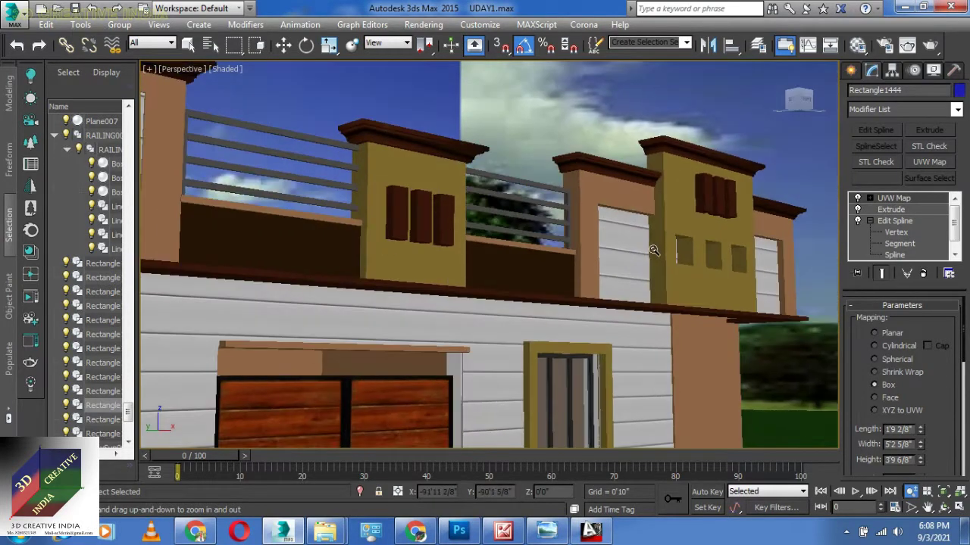
{"action": "left_click_drag", "start_coordinate": [653, 250], "coordinate": [662, 214]}
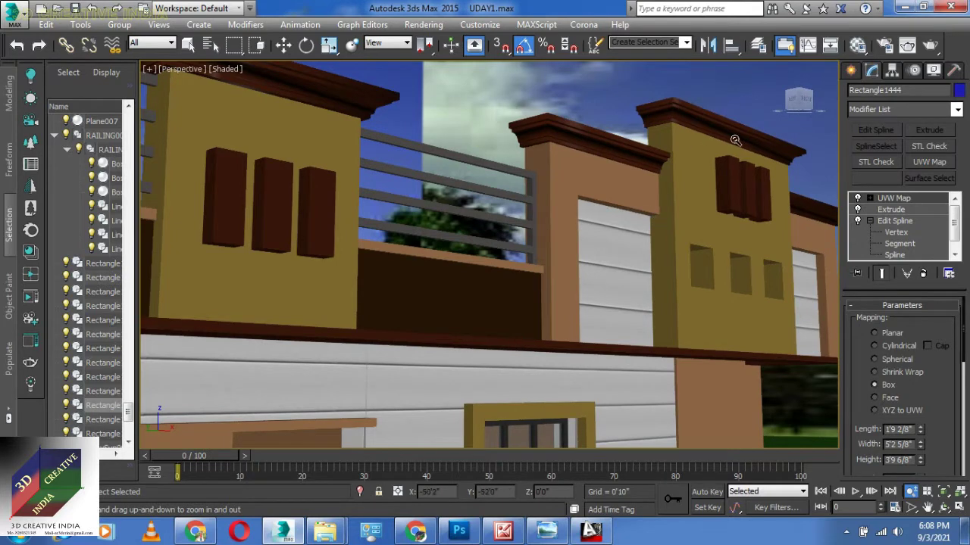
{"action": "left_click_drag", "start_coordinate": [656, 189], "coordinate": [668, 226]}
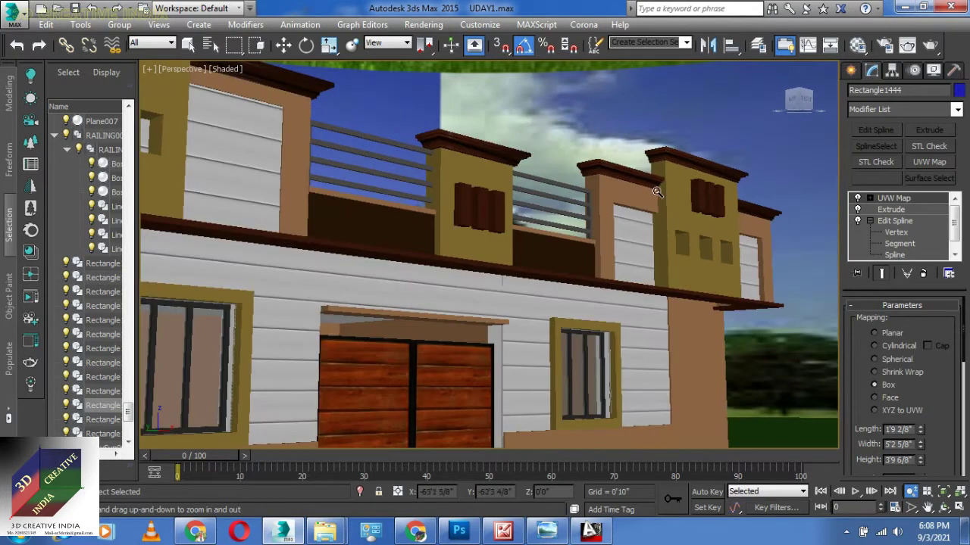
Step: Examine the roof railings and the rooftop room behind them from the front and from the car side
{"action": "scroll", "coordinate": [656, 192], "scroll_direction": "up", "scroll_amount": 3}
{"action": "middle_click_drag", "start_coordinate": [541, 242], "coordinate": [518, 245], "text": "alt"}
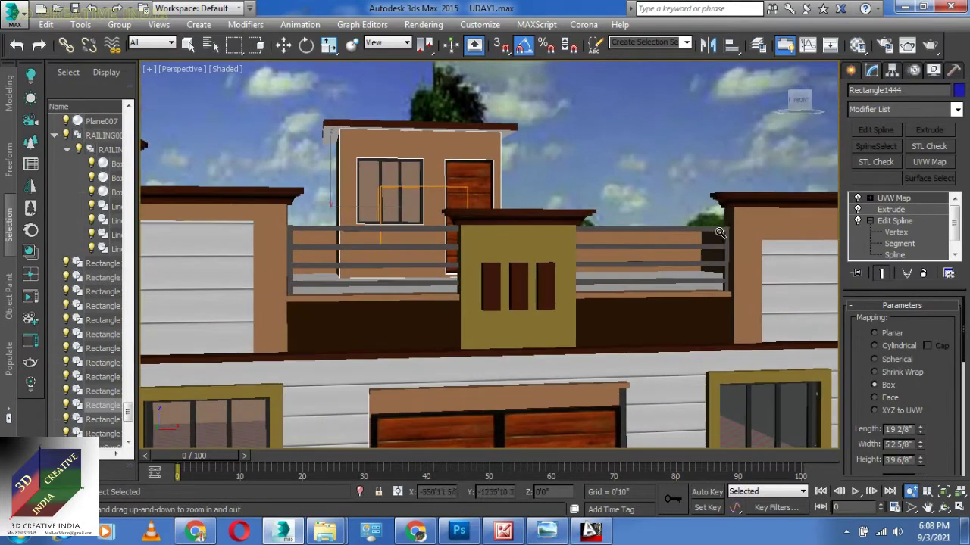
{"action": "middle_click_drag", "start_coordinate": [647, 328], "coordinate": [653, 300], "text": "alt"}
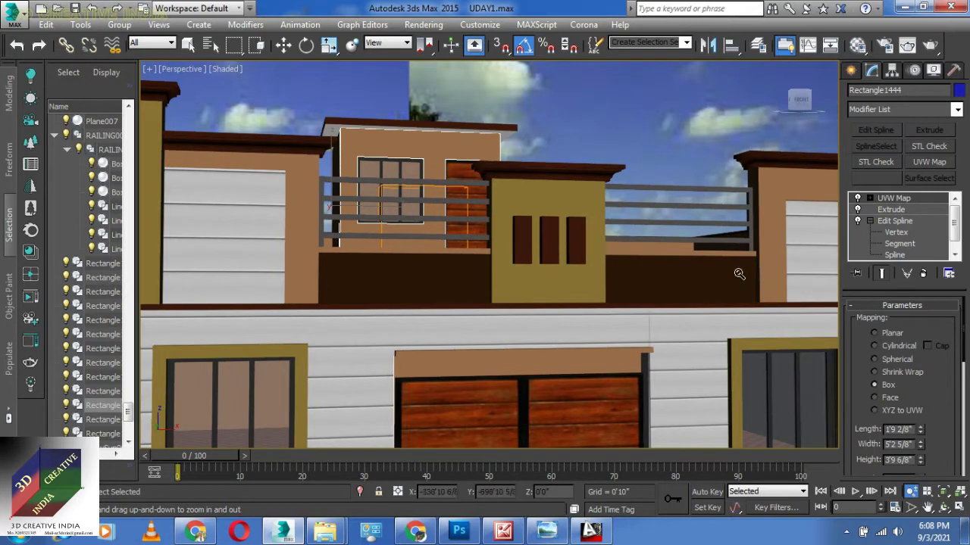
{"action": "middle_click_drag", "start_coordinate": [682, 227], "coordinate": [774, 200], "text": "alt"}
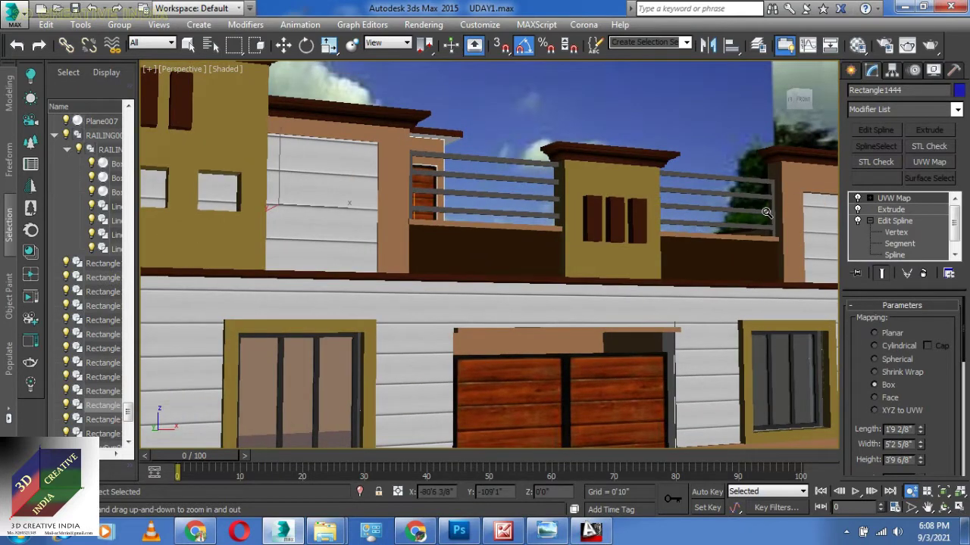
{"action": "scroll", "coordinate": [762, 205], "scroll_direction": "down", "scroll_amount": 3}
{"action": "middle_click_drag", "start_coordinate": [728, 219], "coordinate": [761, 216], "text": "alt"}
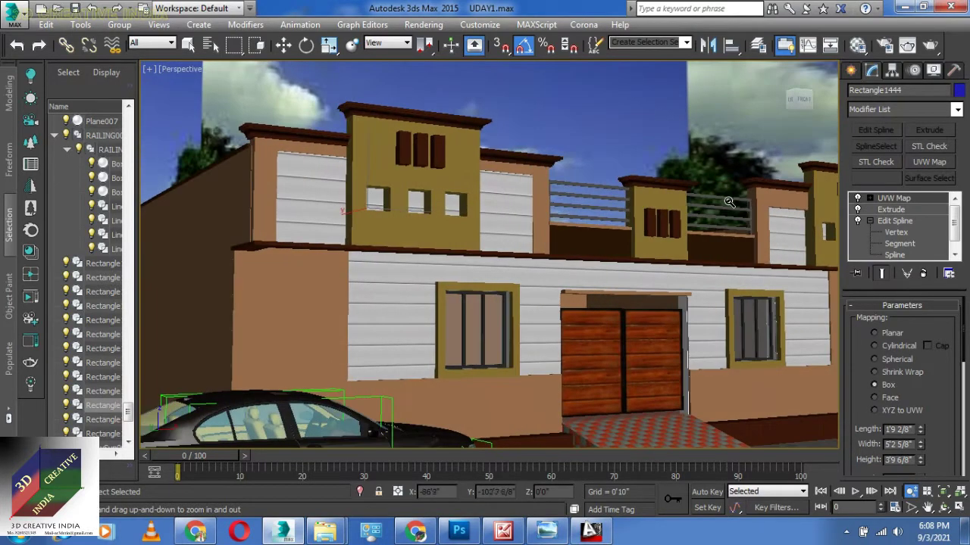
Step: Inspect the central olive parapet block above the gate, including its cornice, three brown vertical blocks and adjoining railings
{"action": "scroll", "coordinate": [746, 205], "scroll_direction": "up", "scroll_amount": 3}
{"action": "scroll", "coordinate": [667, 231], "scroll_direction": "up", "scroll_amount": 2}
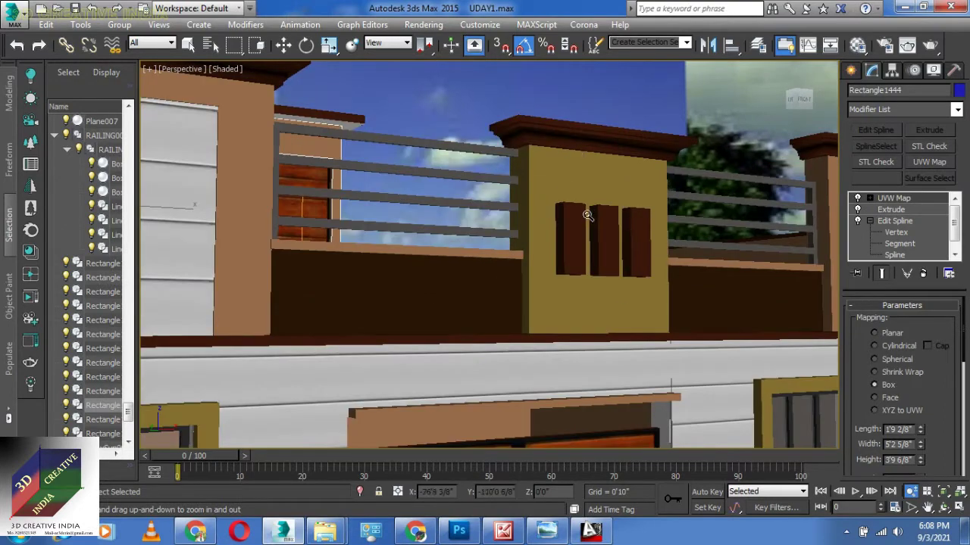
{"action": "key", "text": "shift+z"}
{"action": "key", "text": "shift+z"}
{"action": "middle_click_drag", "start_coordinate": [561, 316], "coordinate": [610, 295], "text": "alt"}
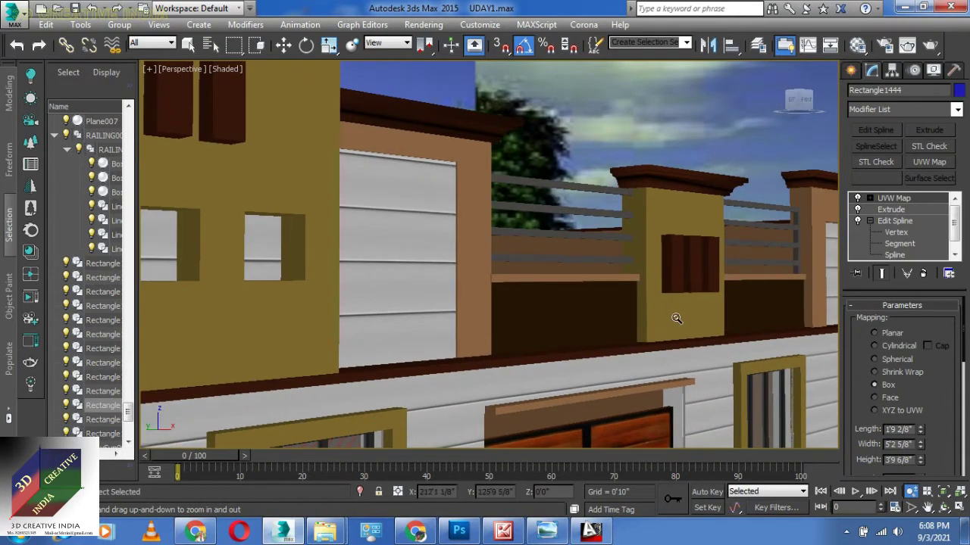
{"action": "middle_click_drag", "start_coordinate": [709, 304], "coordinate": [672, 317]}
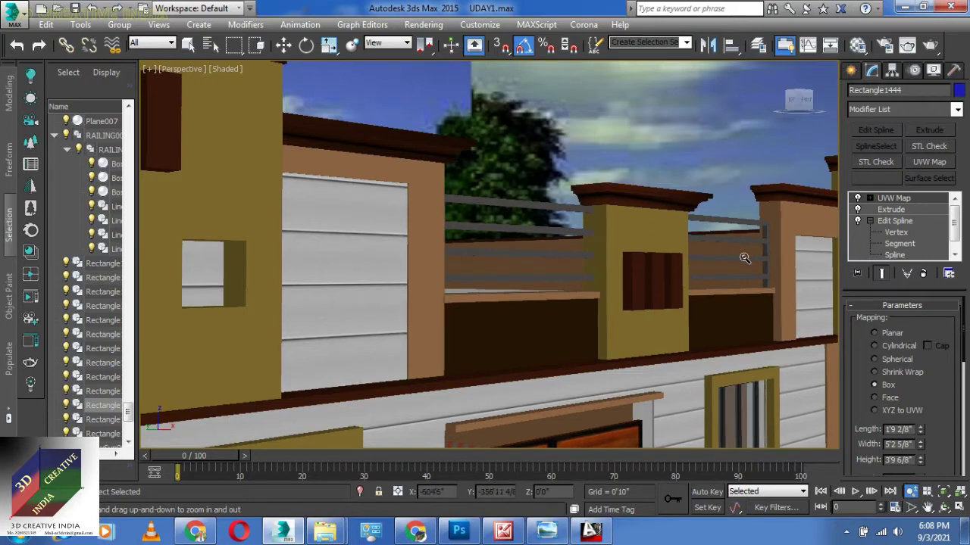
Step: Review the whole front facade with the gate, windows, entrance ramp and parked car
{"action": "scroll", "coordinate": [747, 262], "scroll_direction": "down", "scroll_amount": 3}
{"action": "middle_click_drag", "start_coordinate": [732, 280], "coordinate": [660, 293], "text": "alt"}
{"action": "scroll", "coordinate": [700, 293], "scroll_direction": "down", "scroll_amount": 3}
{"action": "scroll", "coordinate": [561, 316], "scroll_direction": "down", "scroll_amount": 3}
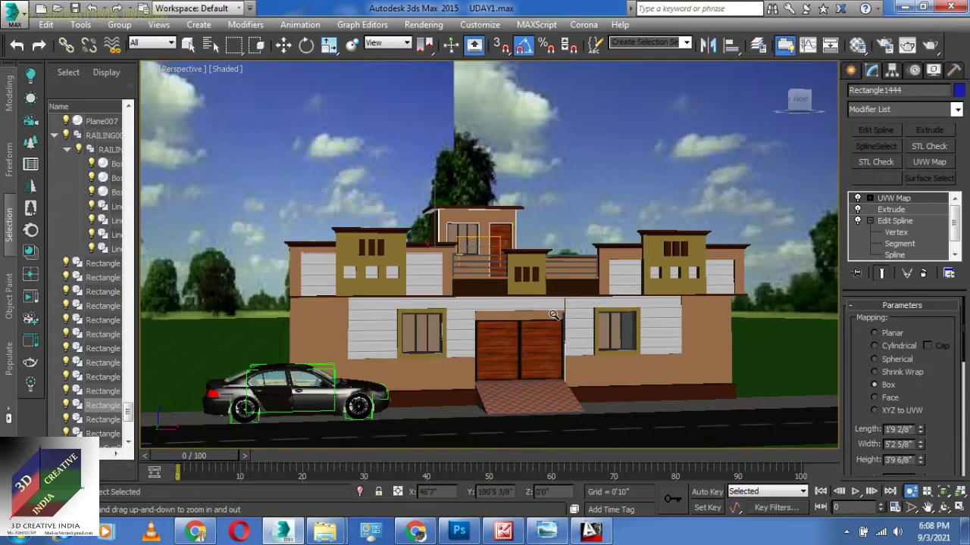
{"action": "middle_click_drag", "start_coordinate": [554, 315], "coordinate": [569, 314], "text": "alt"}
{"action": "left_click_drag", "start_coordinate": [569, 314], "coordinate": [483, 287]}
{"action": "left_click_drag", "start_coordinate": [644, 300], "coordinate": [582, 300]}
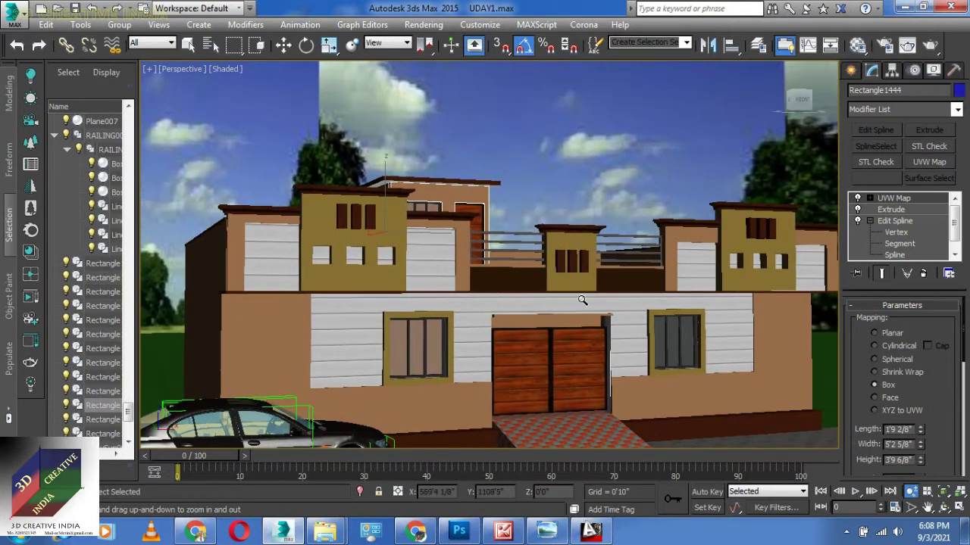
Step: Select the sky backdrop, the car and finally the brown plinth strip beside the entrance ramp, one after another
{"action": "right_click", "coordinate": [568, 291]}
{"action": "left_click", "coordinate": [557, 152]}
{"action": "left_click", "coordinate": [173, 421]}
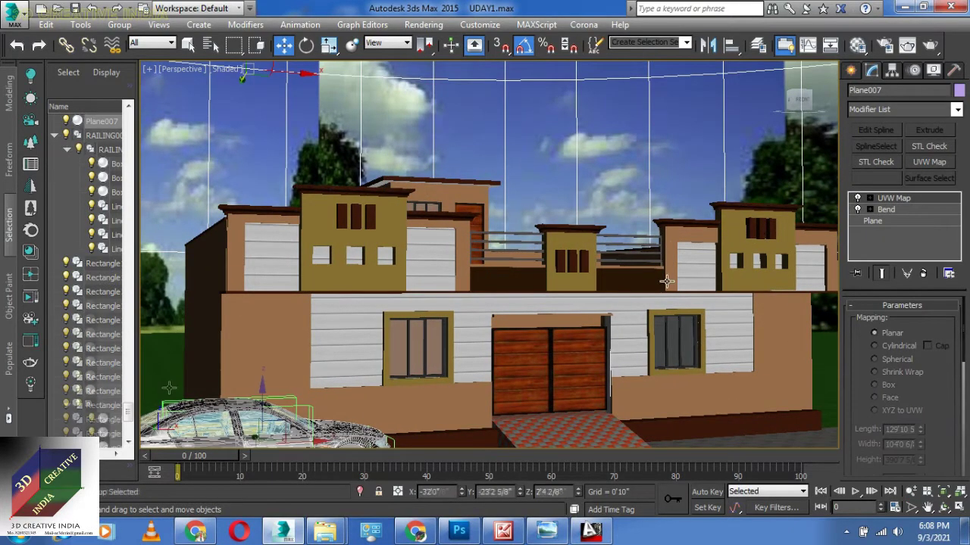
{"action": "left_click", "coordinate": [169, 388]}
{"action": "middle_click_drag", "start_coordinate": [657, 371], "coordinate": [631, 382]}
{"action": "left_click", "coordinate": [792, 431]}
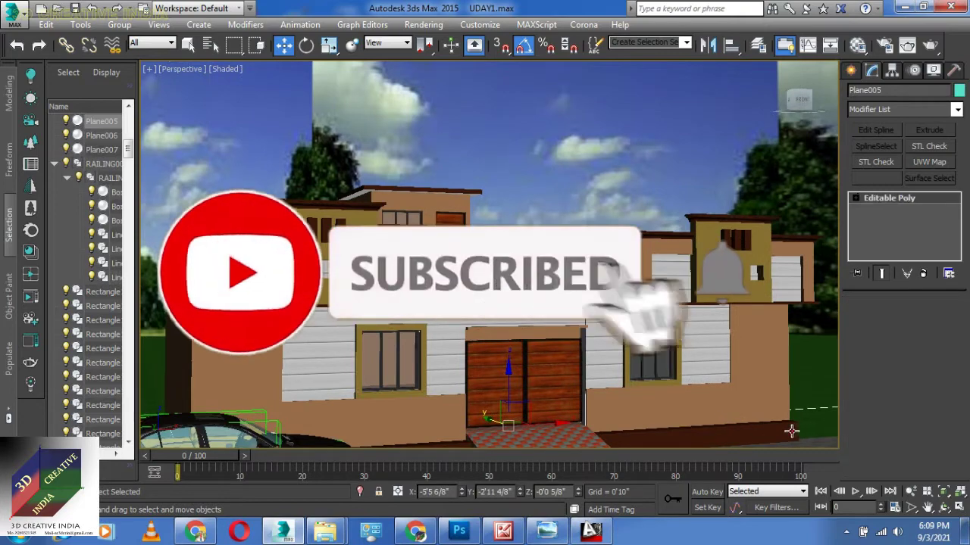
Step: Inspect the house from around its plain side wall and from raised viewpoints, including the roof, road and pavement
{"action": "scroll", "coordinate": [661, 301], "scroll_direction": "down", "scroll_amount": 3}
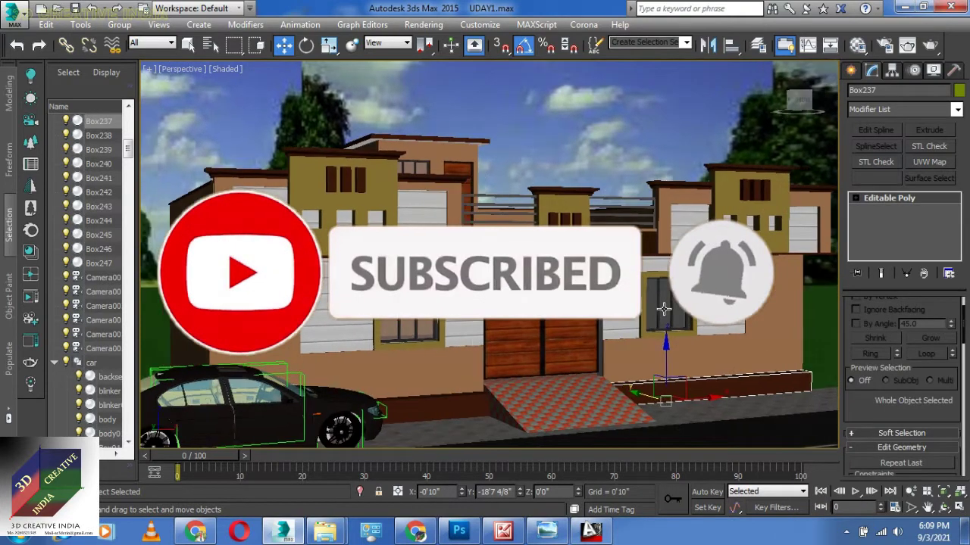
{"action": "middle_click_drag", "start_coordinate": [661, 301], "coordinate": [676, 342], "text": "alt"}
{"action": "middle_click_drag", "start_coordinate": [538, 209], "coordinate": [634, 273], "text": "alt"}
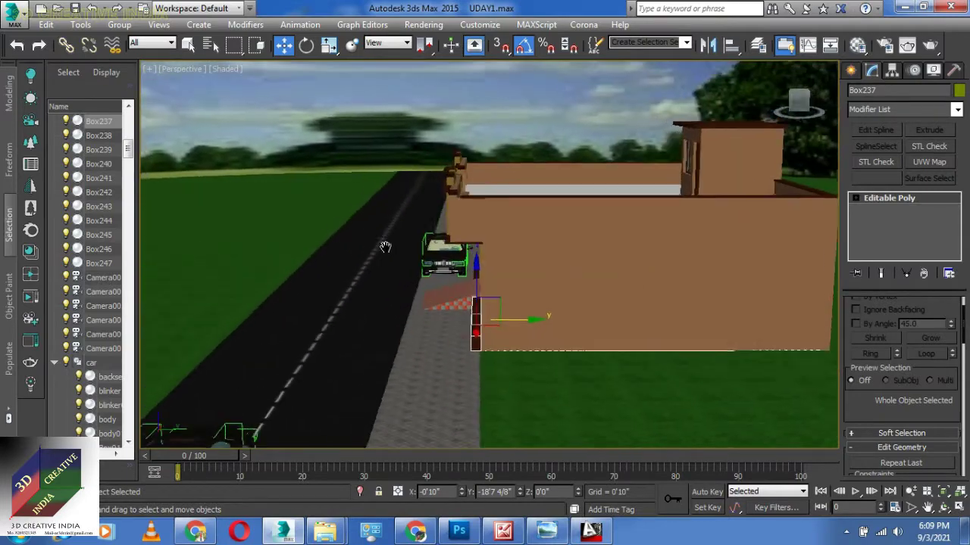
{"action": "middle_click_drag", "start_coordinate": [475, 274], "coordinate": [585, 284], "text": "alt"}
{"action": "scroll", "coordinate": [580, 288], "scroll_direction": "down", "scroll_amount": 5}
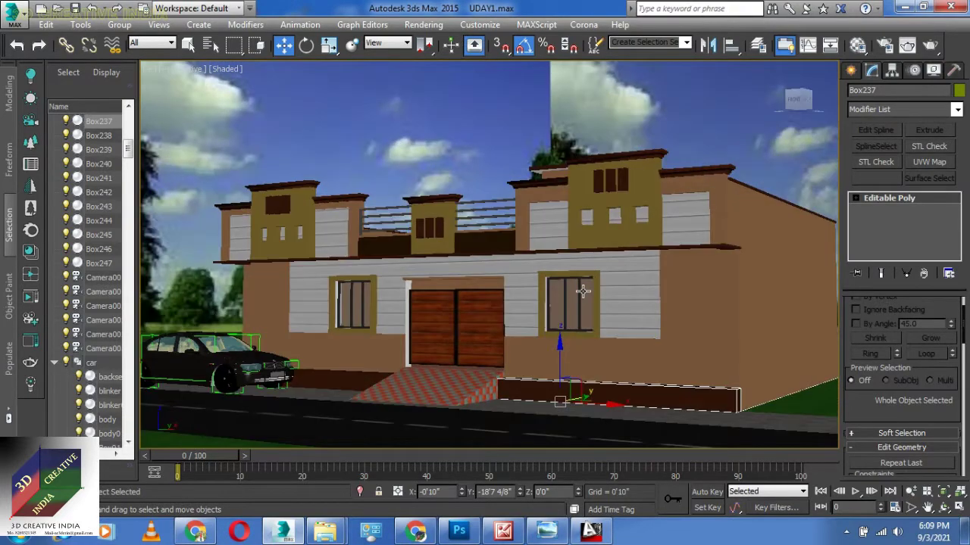
{"action": "scroll", "coordinate": [584, 287], "scroll_direction": "down", "scroll_amount": 5}
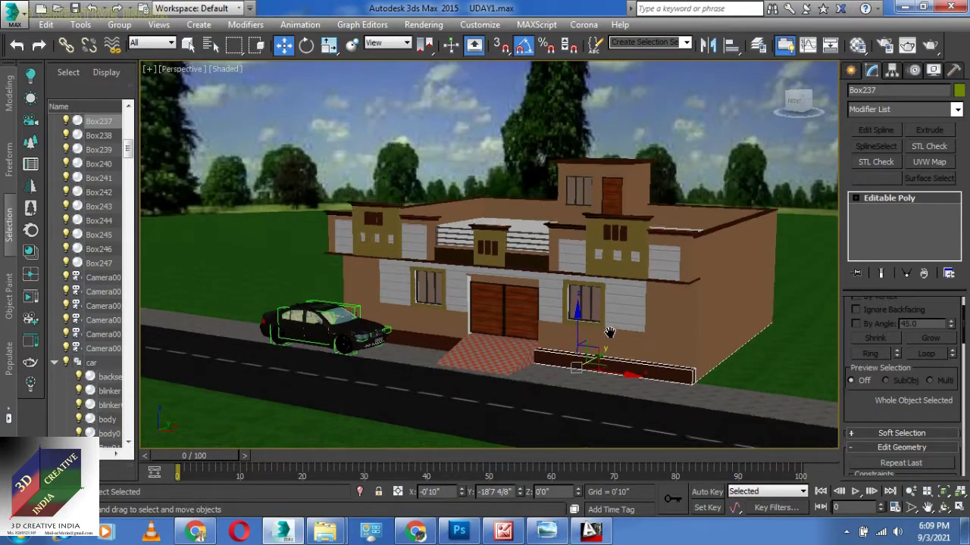
{"action": "middle_click_drag", "start_coordinate": [623, 339], "coordinate": [608, 327], "text": "alt"}
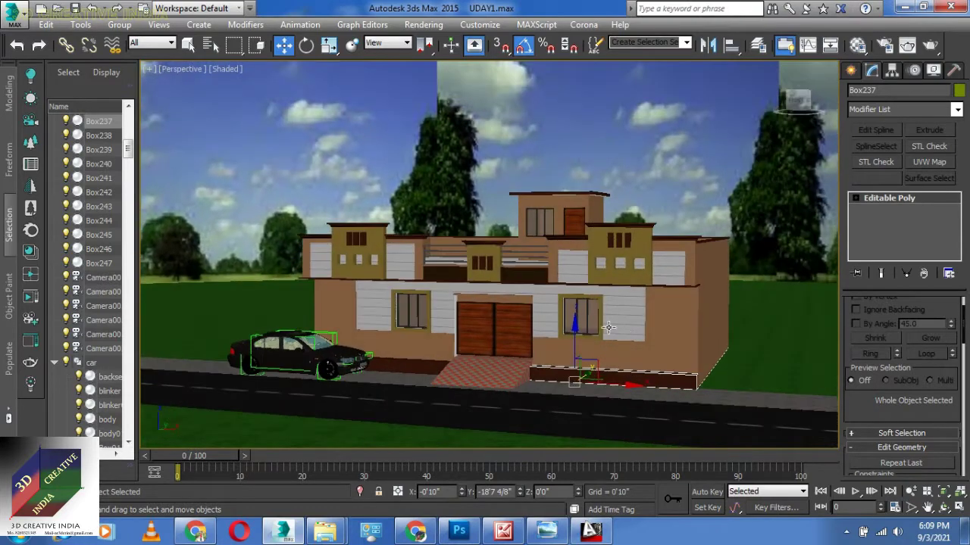
Step: Frame the front facade from the car side, with the car, gate and checkered entrance ramp in view
{"action": "left_click", "coordinate": [911, 492]}
{"action": "left_click_drag", "start_coordinate": [515, 379], "coordinate": [513, 343]}
{"action": "middle_click_drag", "start_coordinate": [511, 336], "coordinate": [555, 328], "text": "alt"}
{"action": "scroll", "coordinate": [581, 330], "scroll_direction": "down", "scroll_amount": 3}
{"action": "left_click_drag", "start_coordinate": [555, 327], "coordinate": [576, 314]}
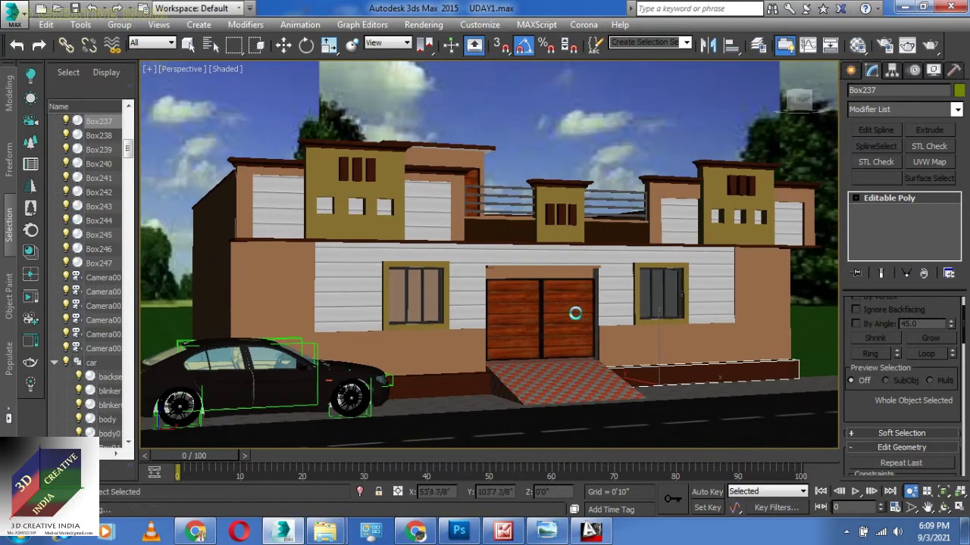